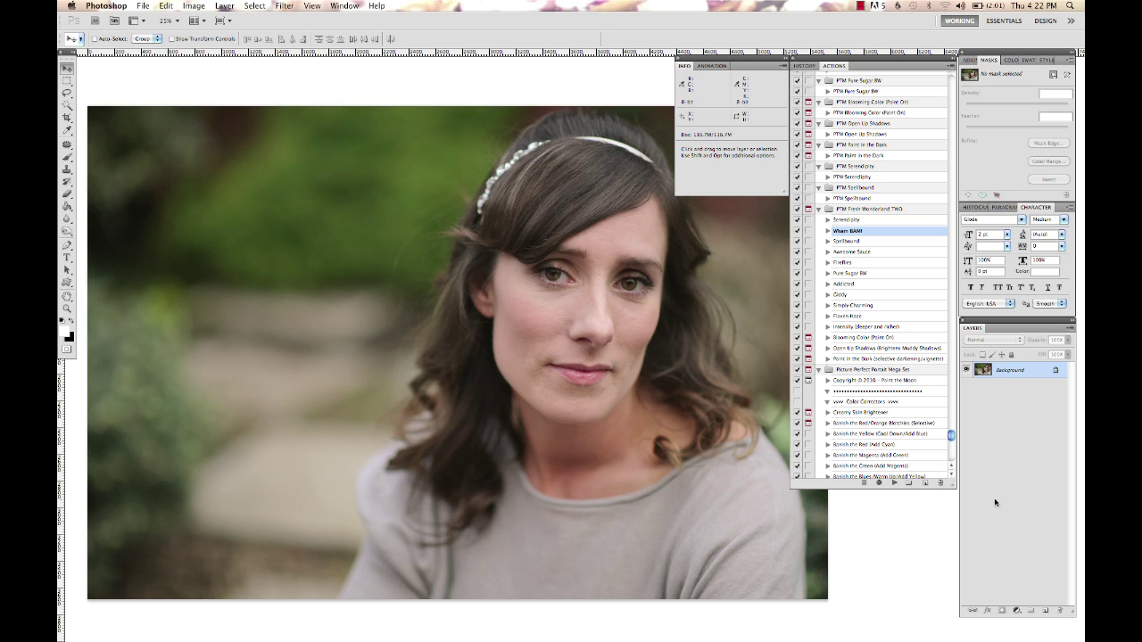
Run the Wham BAM! action on the portrait and adjust the opacity of its Open Up Shadows layer
left_click(894, 483)
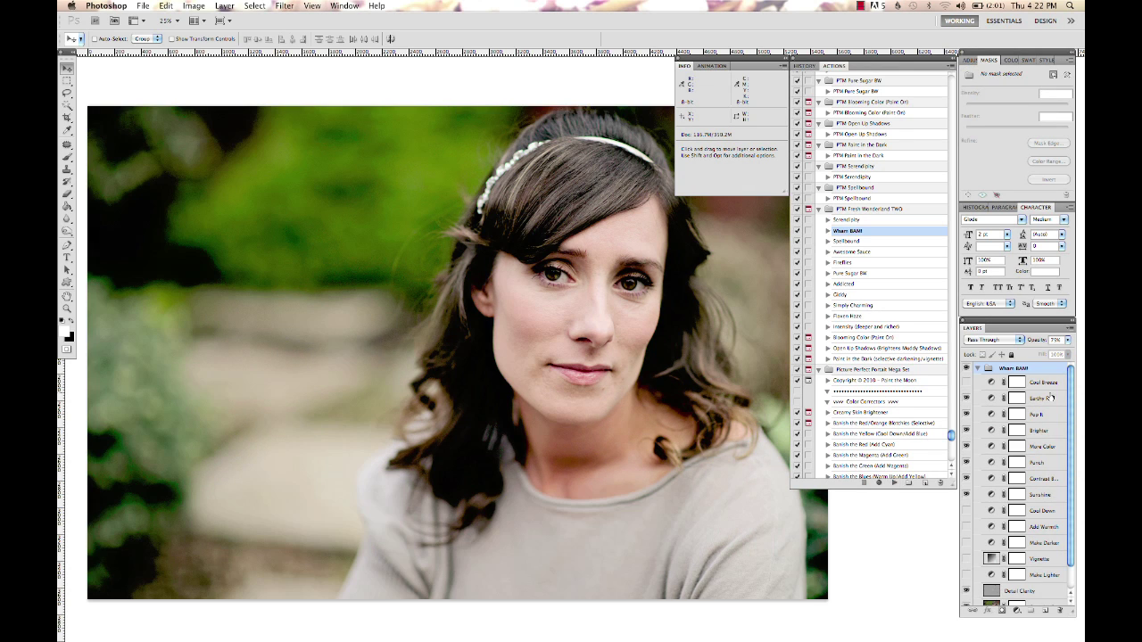
scroll(1011, 502, "down", 1)
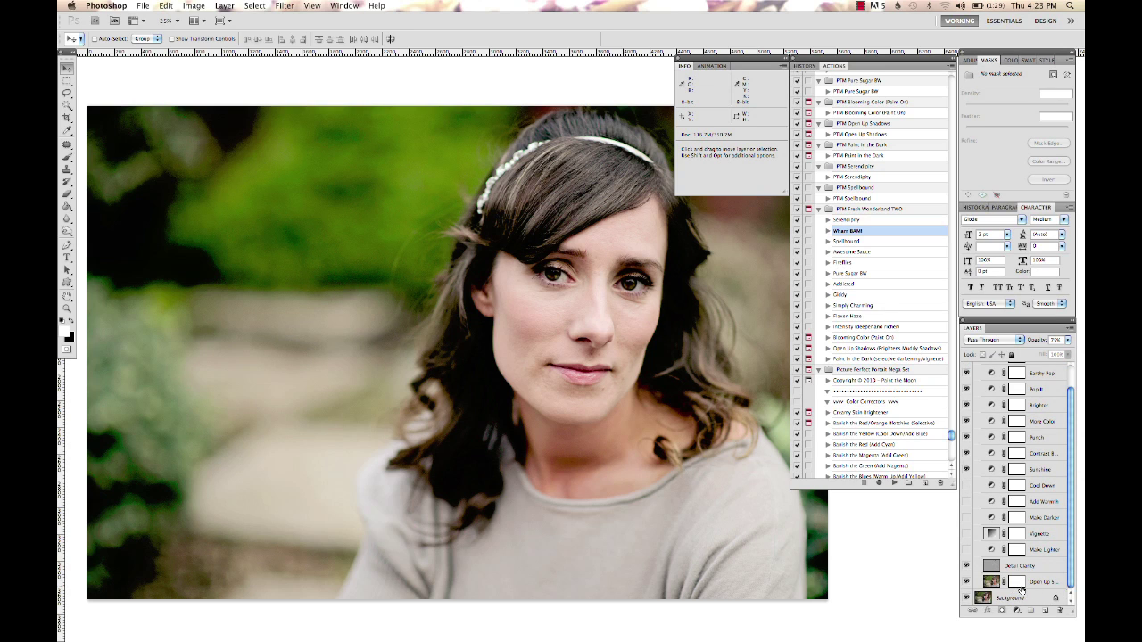
left_click(1023, 582)
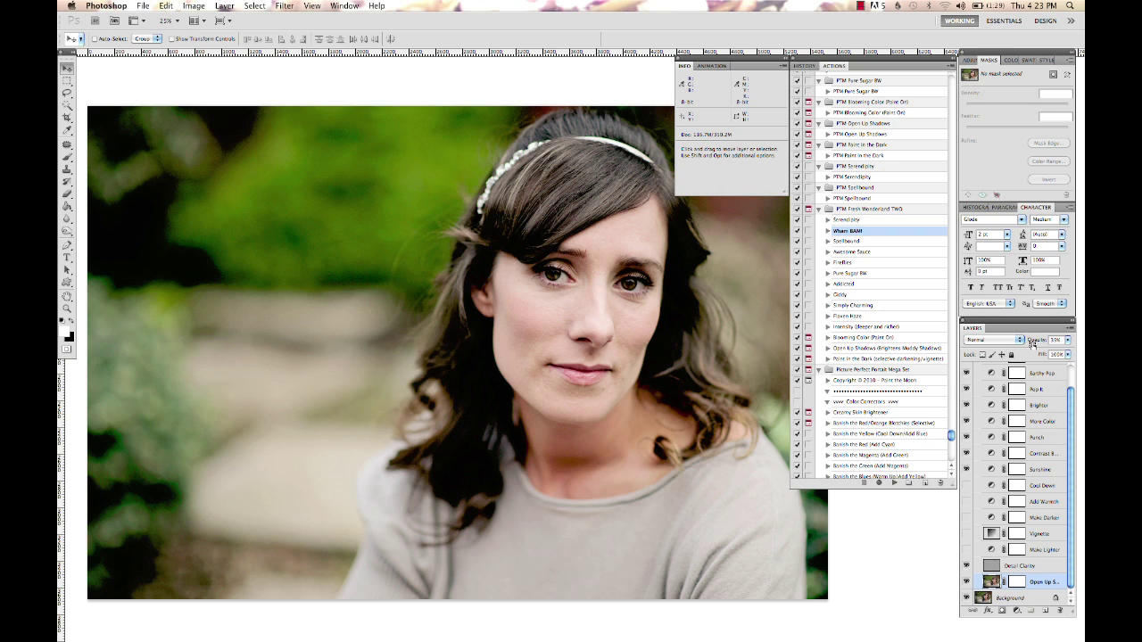
mouse_move(1033, 341)
left_mouse_down()
mouse_move(1060, 351)
mouse_move(1041, 350)
left_mouse_up()
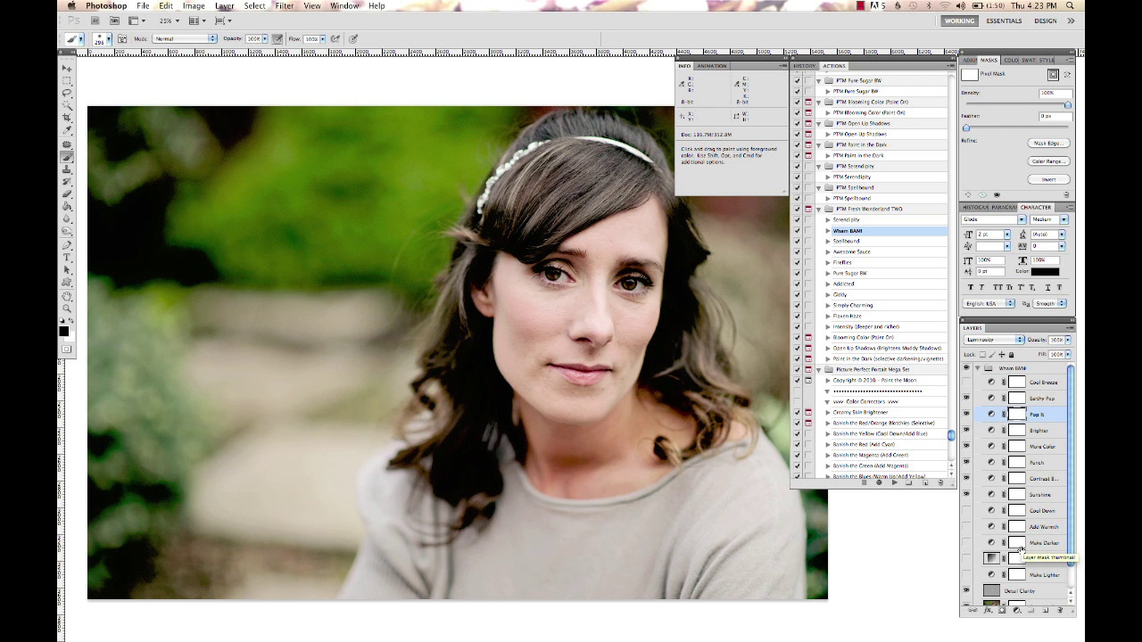
Paint with black over the woman's hair on the contrast layer's mask to bring back detail in the dark areas
left_click(1017, 480)
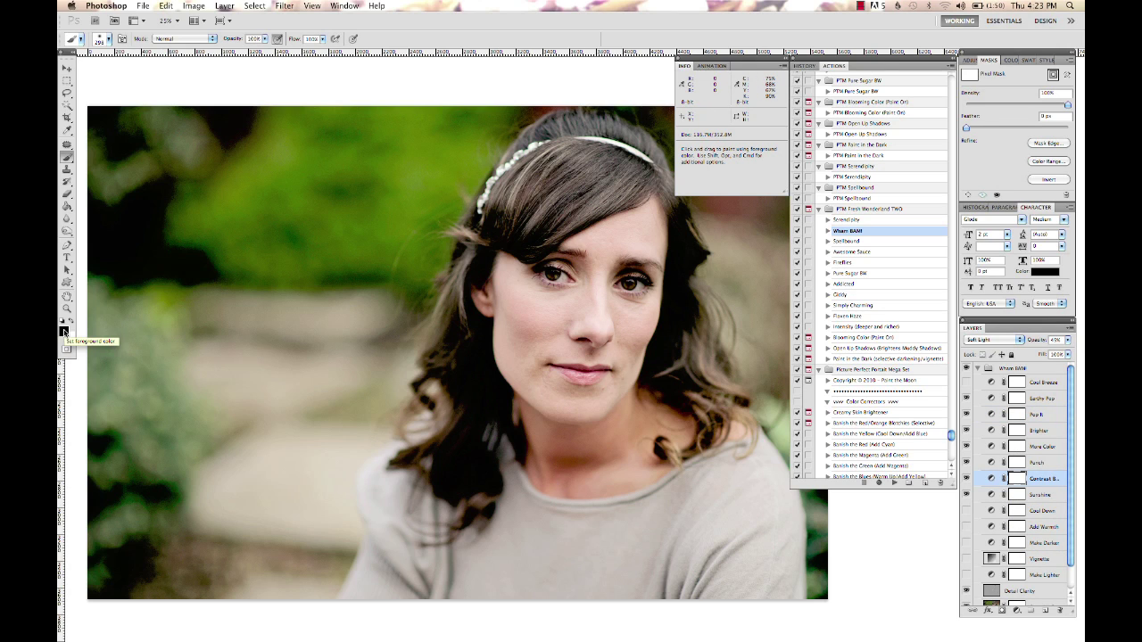
mouse_move(457, 372)
left_mouse_down()
mouse_move(468, 336)
mouse_move(448, 476)
mouse_move(472, 466)
mouse_move(476, 367)
mouse_move(484, 502)
mouse_move(464, 484)
mouse_move(474, 288)
mouse_move(507, 218)
mouse_move(545, 203)
mouse_move(565, 215)
mouse_move(618, 173)
mouse_move(562, 143)
mouse_move(643, 172)
mouse_move(694, 257)
mouse_move(685, 365)
mouse_move(688, 258)
mouse_move(682, 365)
mouse_move(663, 381)
mouse_move(685, 344)
mouse_move(685, 395)
mouse_move(705, 433)
mouse_move(672, 465)
mouse_move(704, 350)
left_mouse_up()
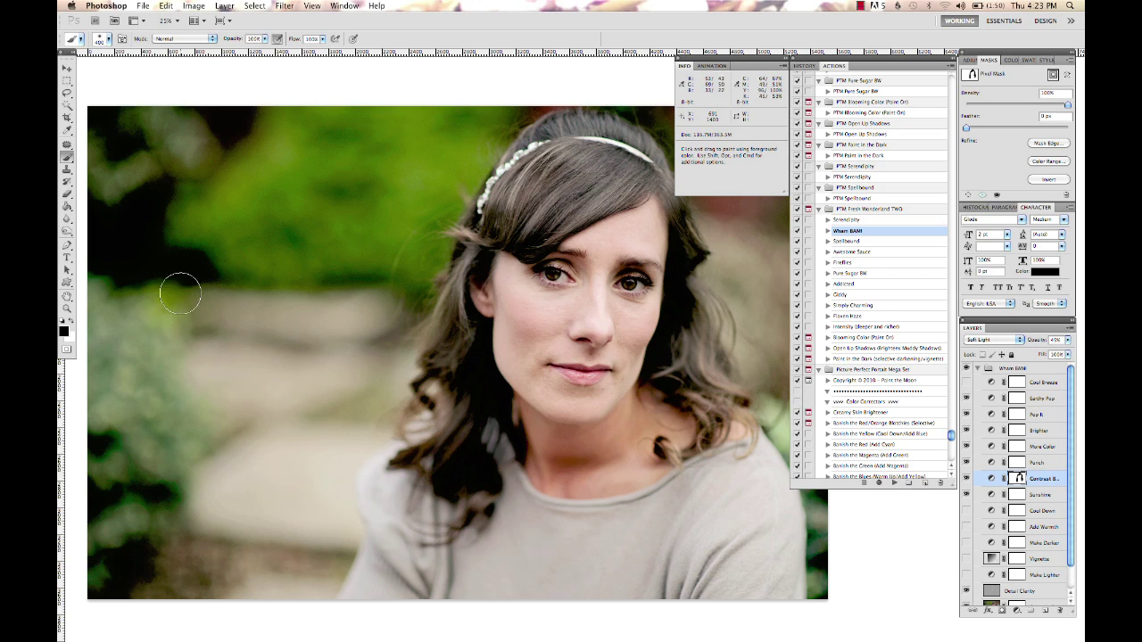
mouse_move(474, 263)
left_mouse_down()
mouse_move(456, 468)
mouse_move(421, 465)
mouse_move(451, 464)
mouse_move(461, 517)
left_mouse_up()
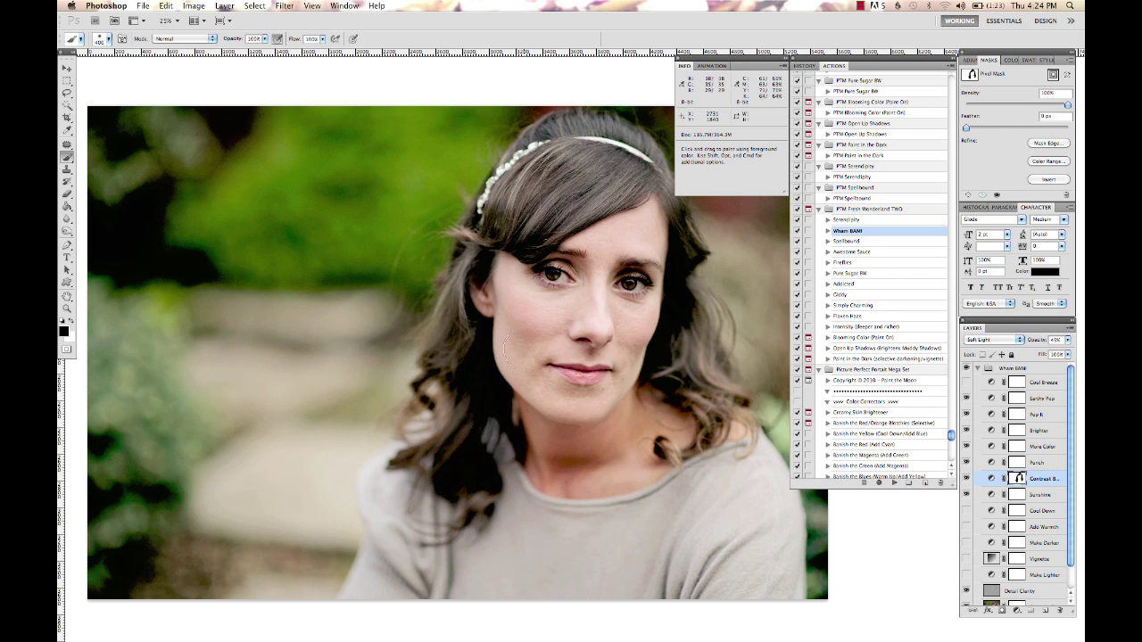
left_click_drag(689, 288, 714, 314)
Collapse the Wham BAM! group, toggle its visibility to compare before and after, and flatten the image
left_click(978, 368)
left_click(966, 368)
left_click(967, 369)
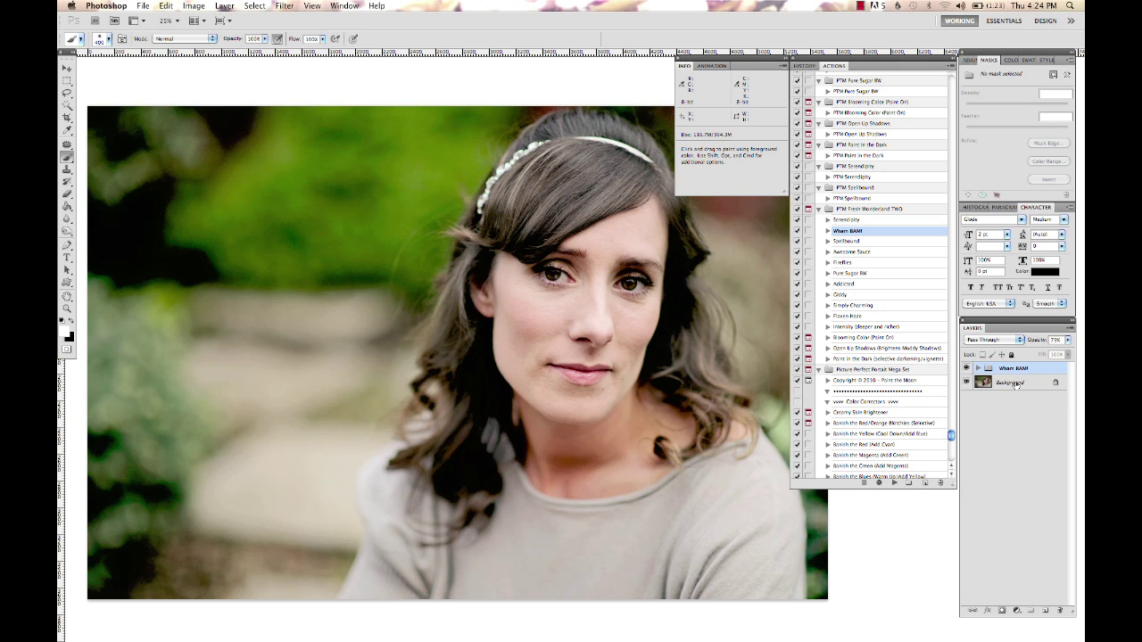
right_click(1015, 384)
left_click(979, 468)
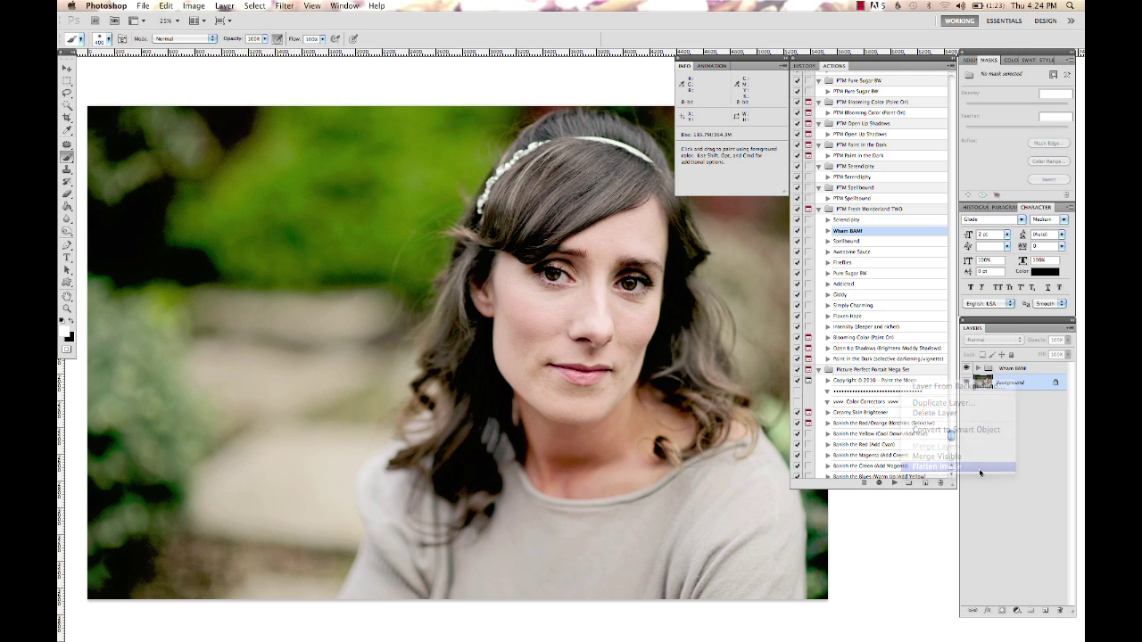
key("Return")
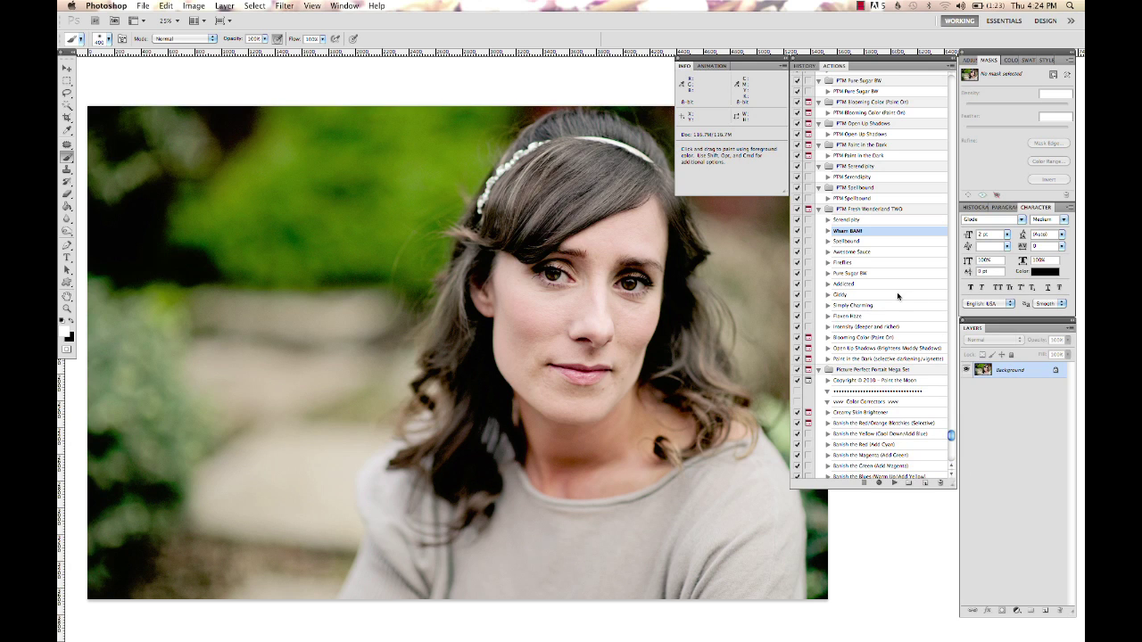
Run the Blooming Color (Paint On) action and continue past its instructions
left_click(871, 339)
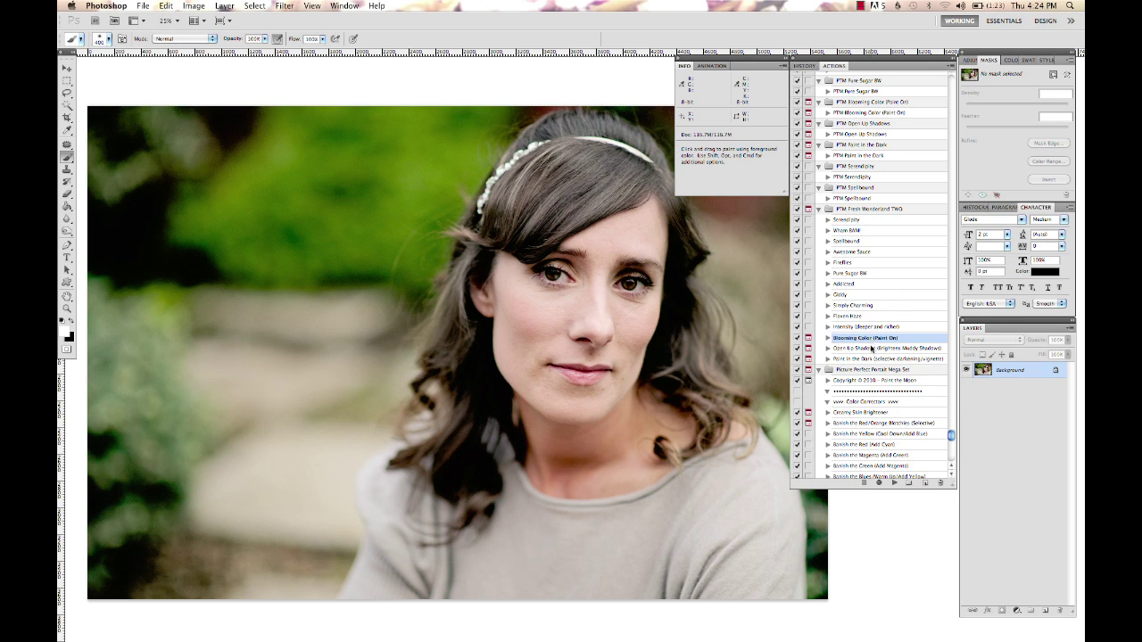
left_click(894, 483)
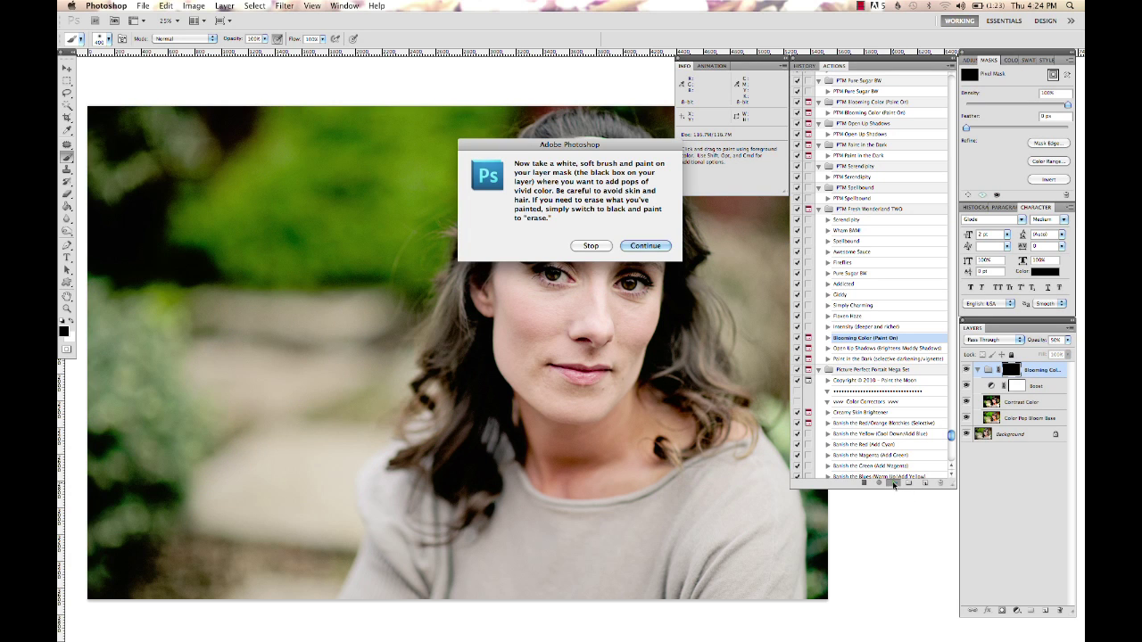
key("Return")
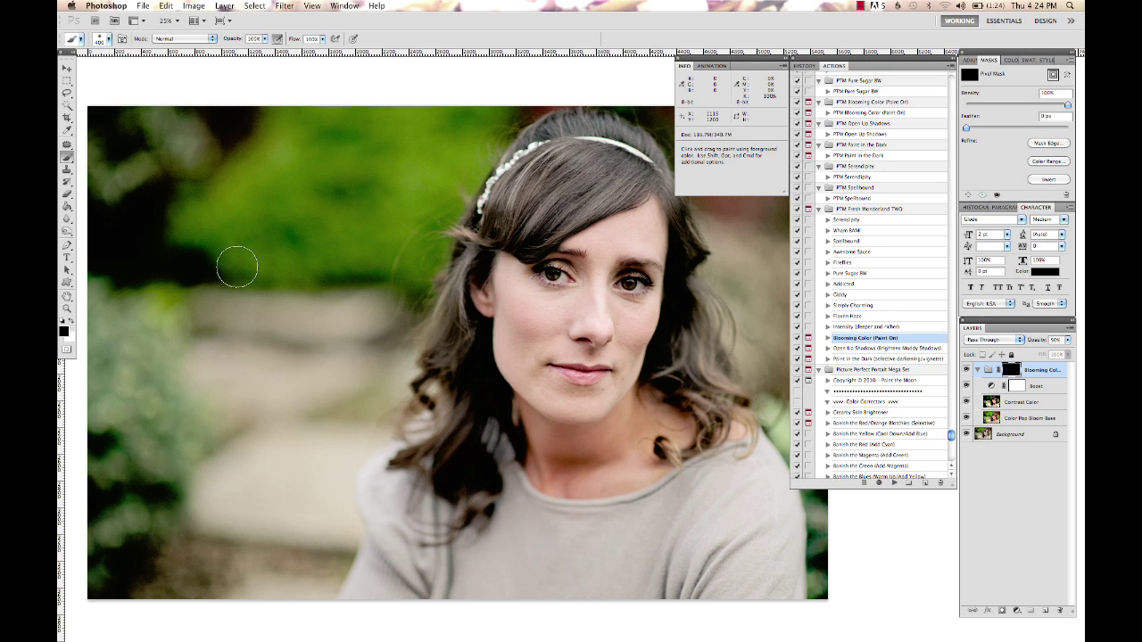
Paint on the Blooming Color mask with a white 1200 px soft brush over the background on both sides of the woman
key("x")
key("bracketright")
key("bracketright")
key("bracketright")
key("bracketright")
key("bracketright")
key("bracketright")
key("bracketright")
key("bracketright")
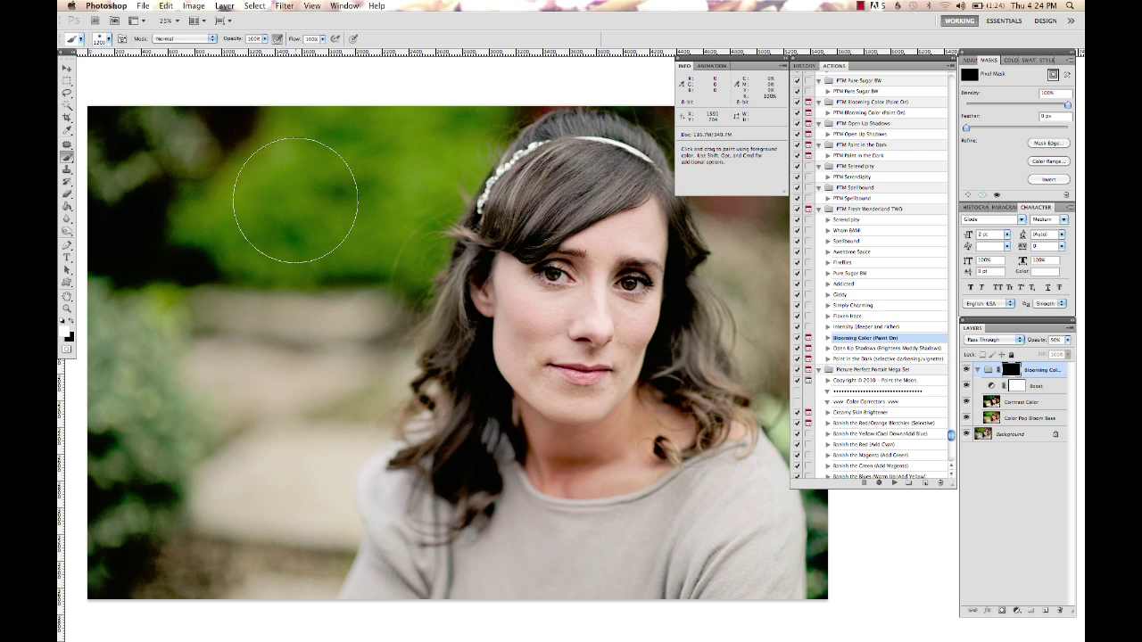
mouse_move(348, 178)
left_mouse_down()
mouse_move(294, 154)
mouse_move(184, 300)
mouse_move(141, 547)
mouse_move(232, 446)
left_mouse_up()
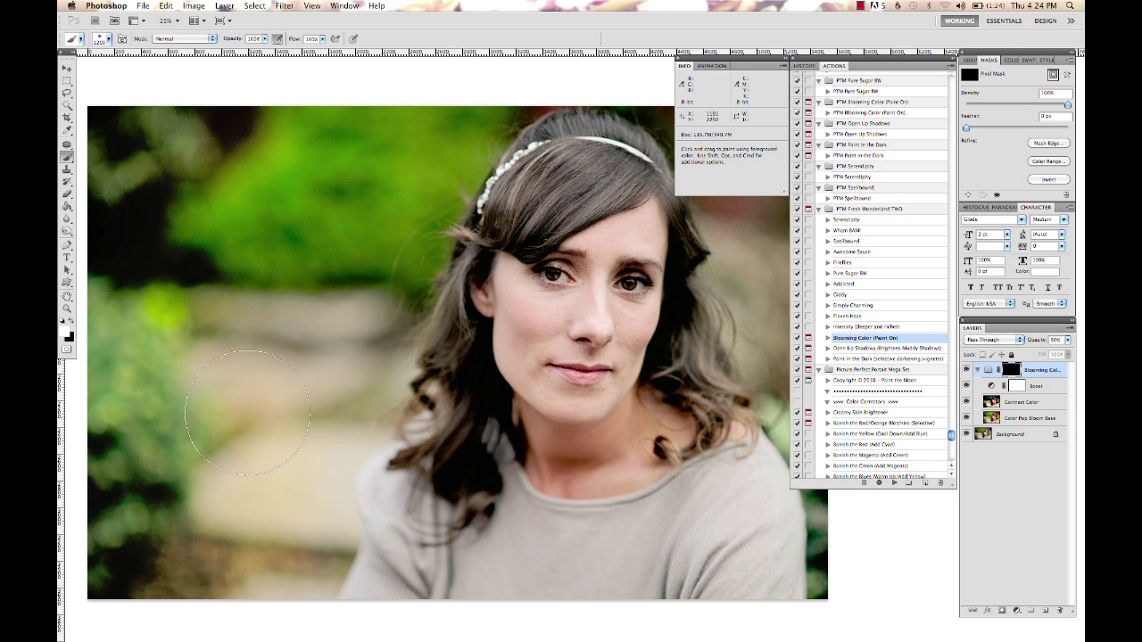
mouse_move(293, 310)
left_mouse_down()
mouse_move(353, 241)
mouse_move(331, 219)
mouse_move(414, 118)
mouse_move(244, 134)
mouse_move(198, 261)
mouse_move(127, 288)
left_mouse_up()
scroll(357, 223, "right", 5)
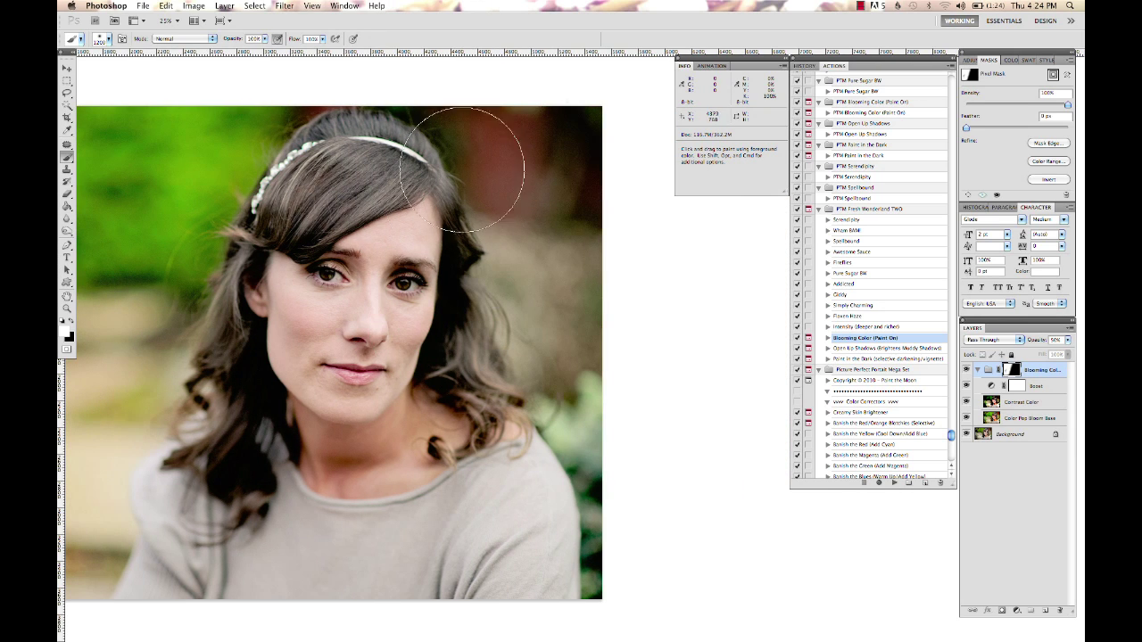
mouse_move(507, 125)
left_mouse_down()
mouse_move(625, 256)
mouse_move(584, 312)
mouse_move(651, 566)
left_mouse_up()
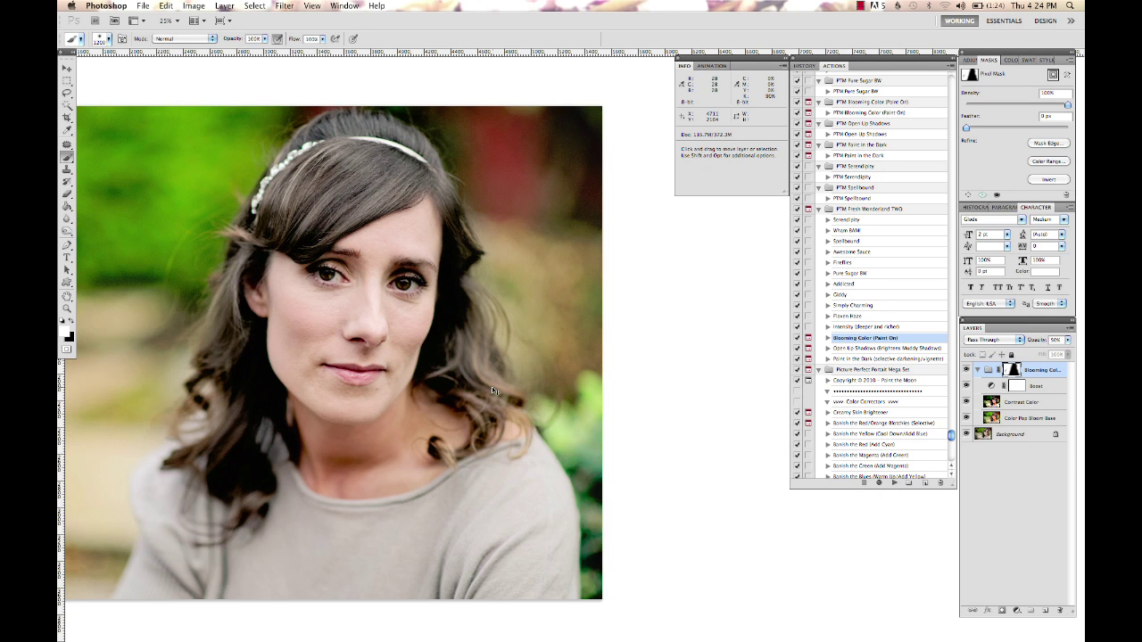
Adjust the Blooming Color group's opacity, collapse the group, and toggle its visibility to compare before and after
key("super+minus")
scroll(546, 261, "up", 3)
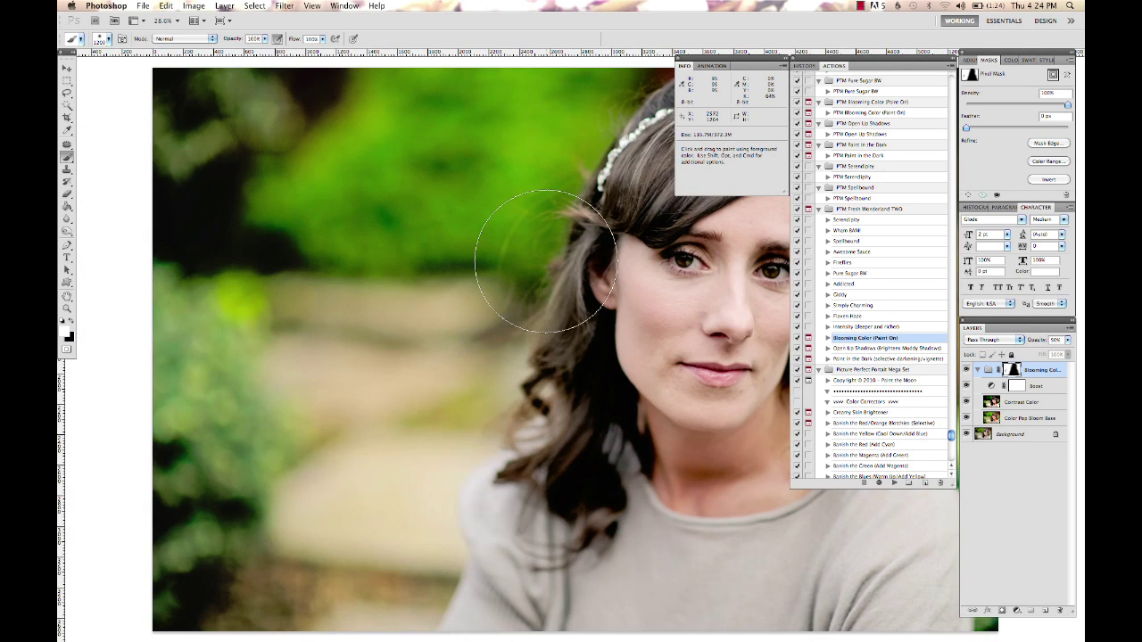
key("space")
mouse_move(474, 238)
left_mouse_down()
mouse_move(324, 247)
mouse_move(326, 234)
left_mouse_up()
key("super+minus")
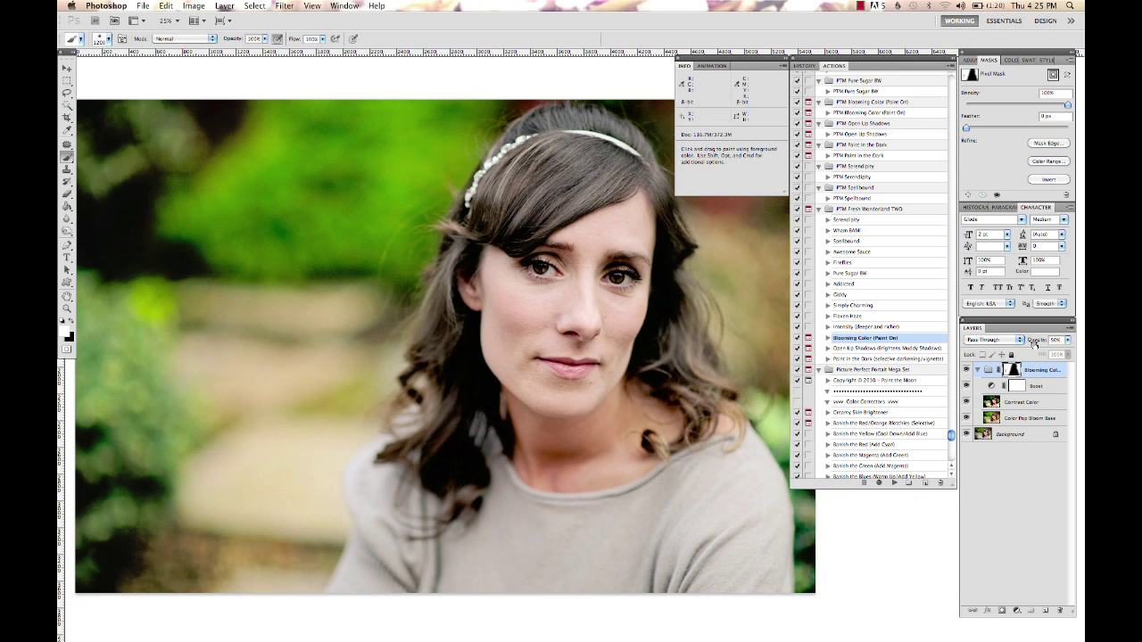
left_click_drag(1034, 344, 1035, 347)
left_click(979, 370)
left_click(968, 369)
left_click(967, 370)
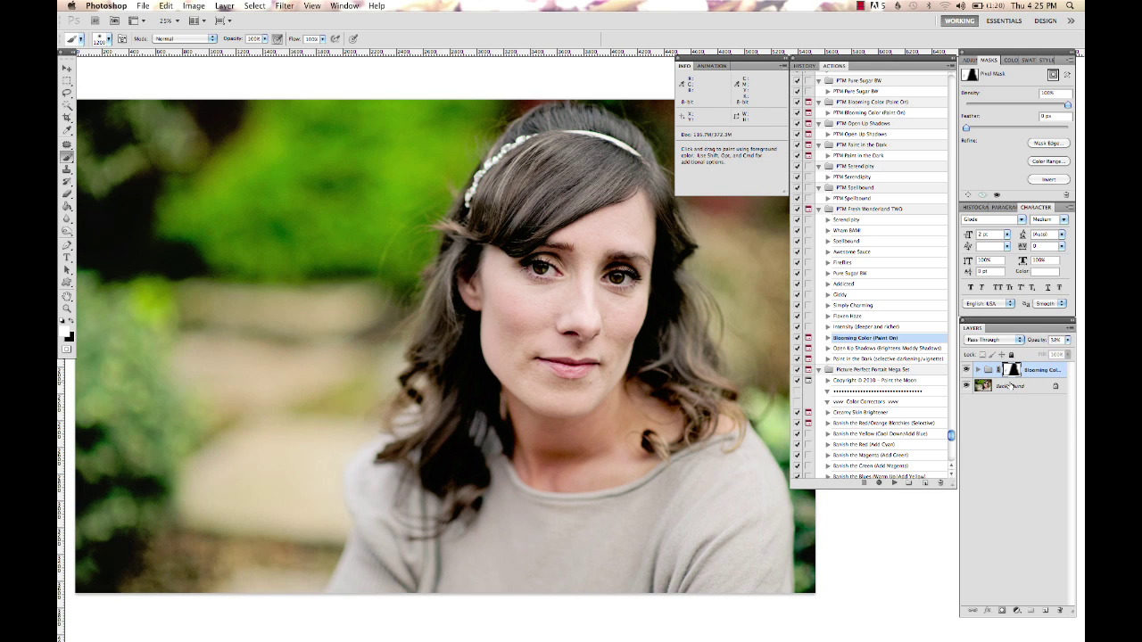
Dock the Info panel beneath the Actions panel and run the Paint in the Dark action, continuing past its instructions
left_click_drag(759, 62, 931, 491)
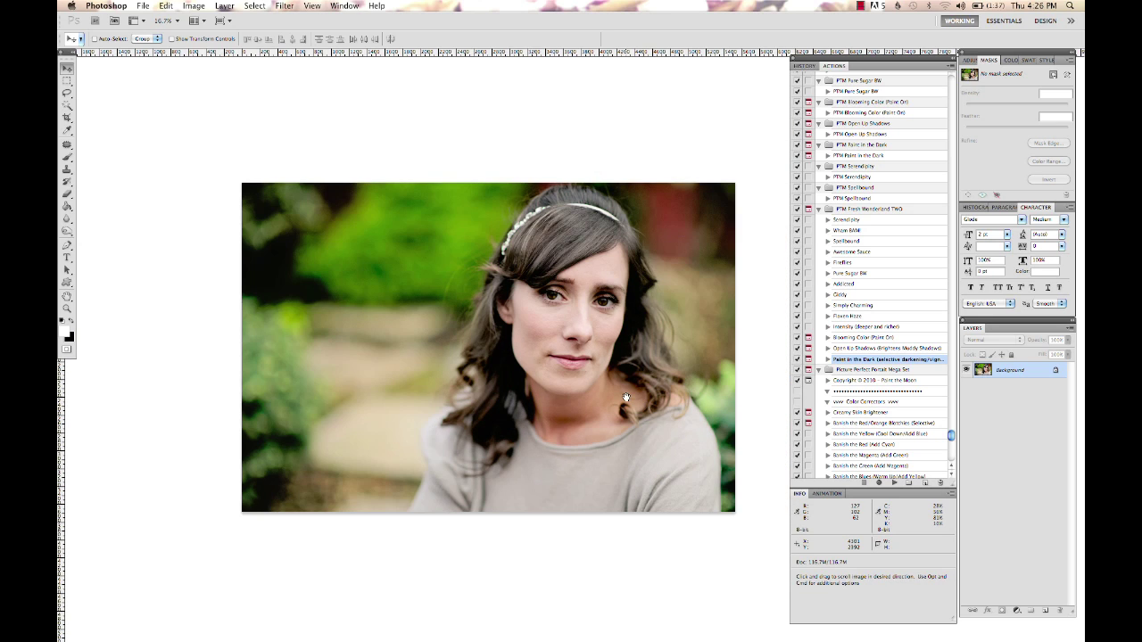
key("super+minus")
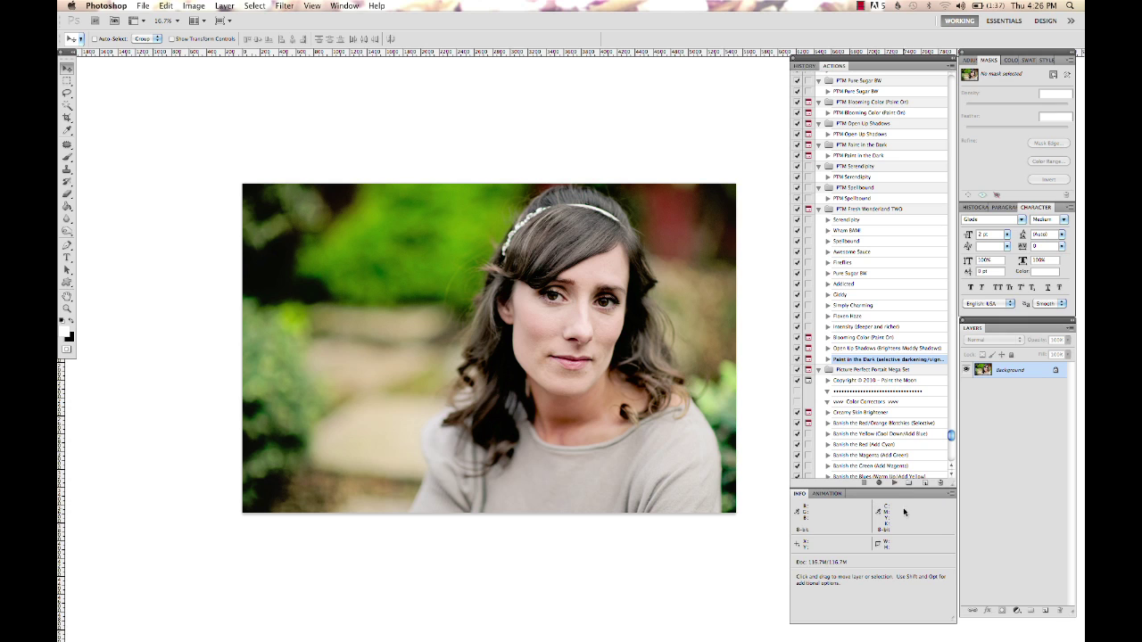
left_click(894, 483)
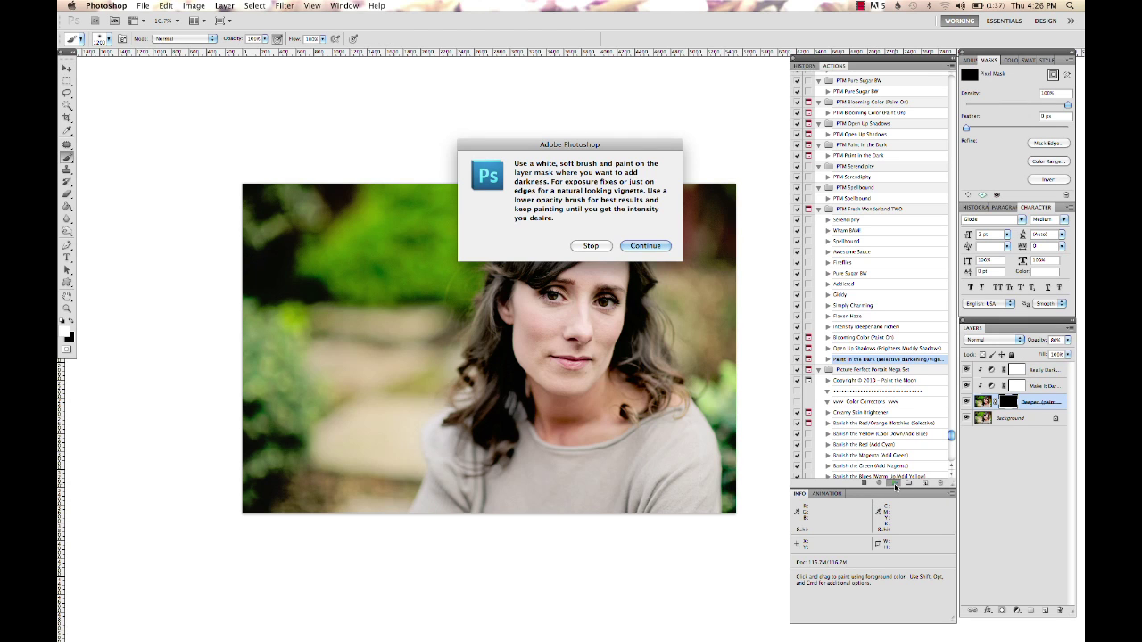
left_click(646, 246)
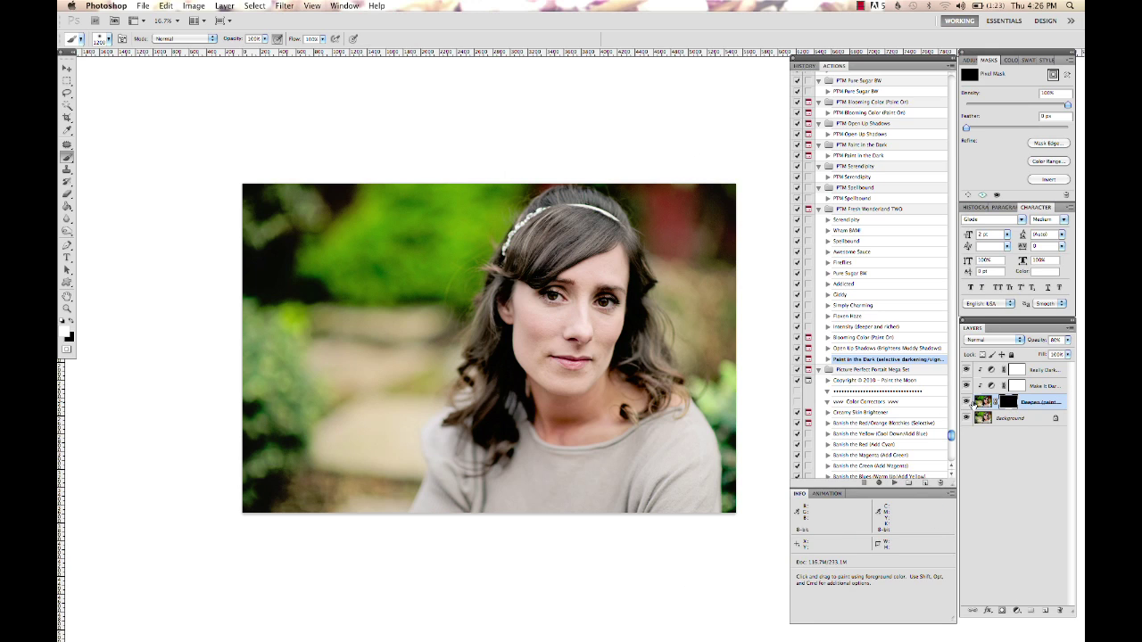
Enlarge the soft brush with 0% hardness and target the black mask of the Deepen layer
right_click(358, 301)
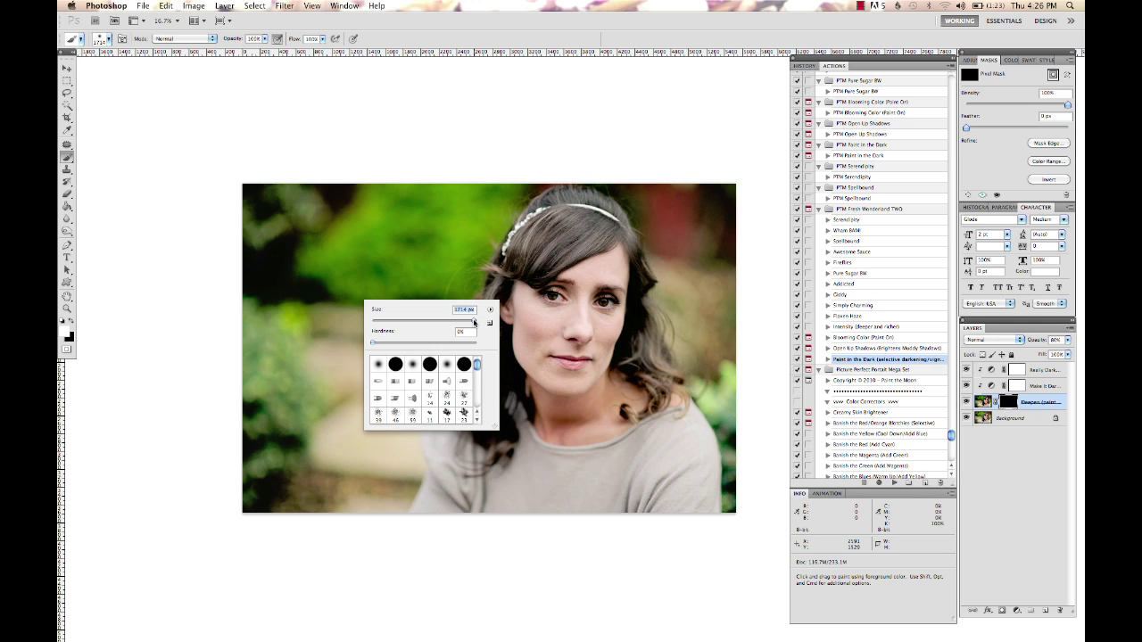
left_click(1010, 403)
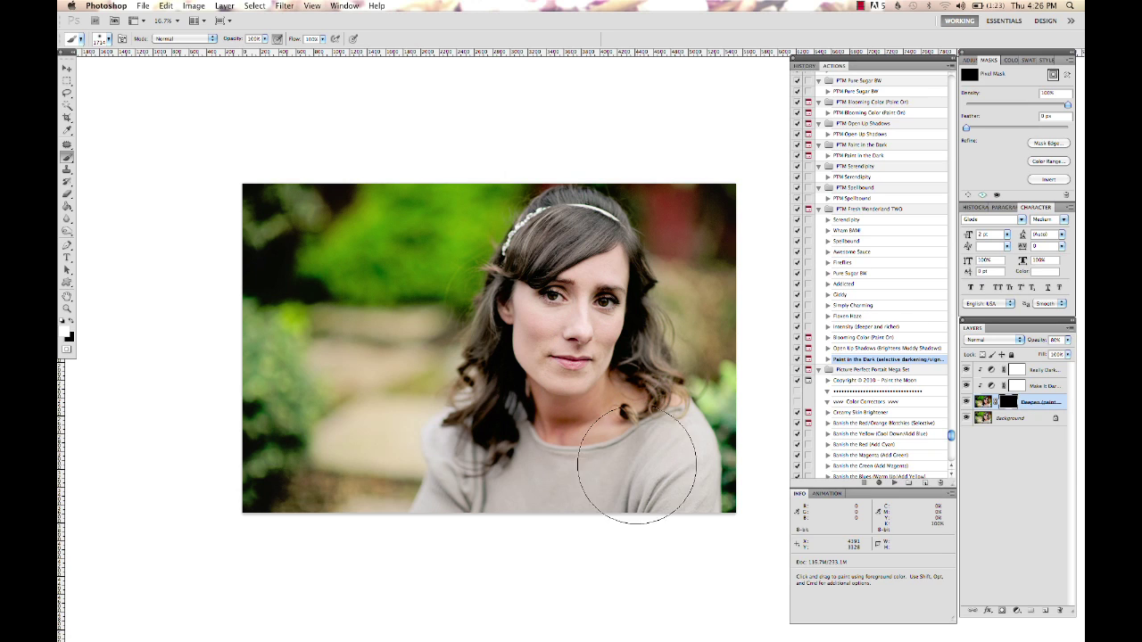
right_click(327, 353)
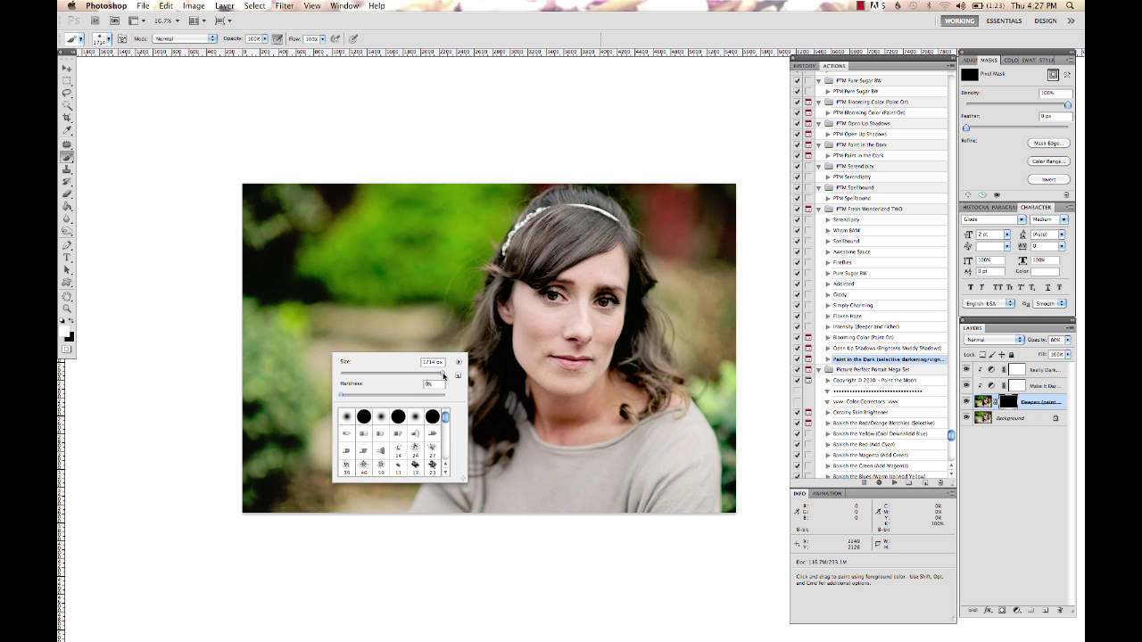
left_click_drag(443, 374, 449, 374)
left_click(1008, 401)
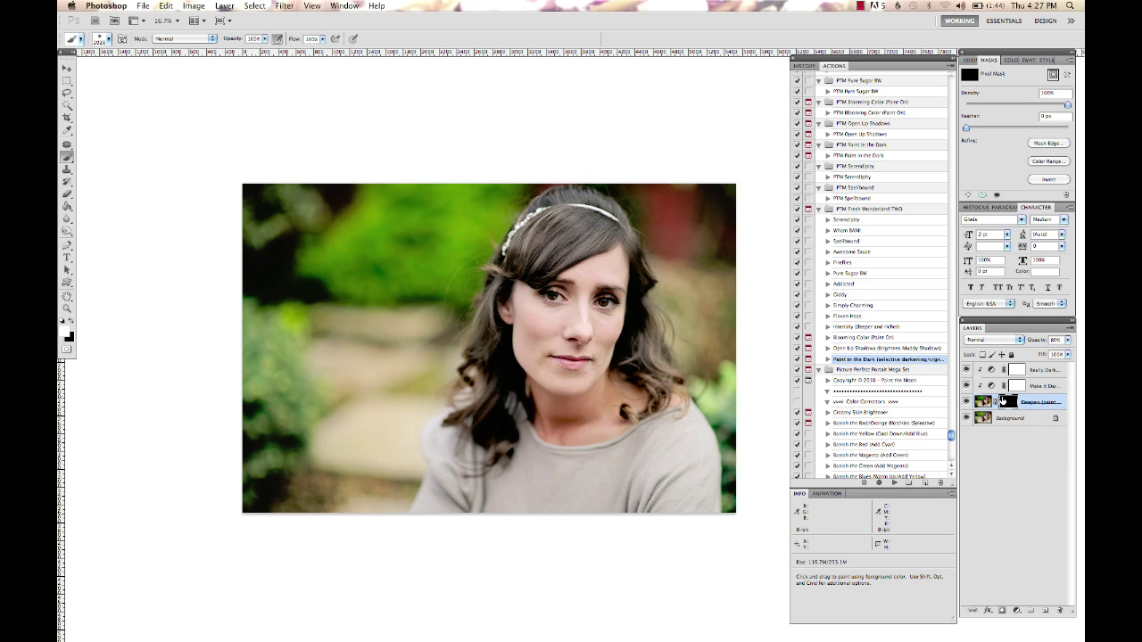
Paint with white around the photo's edges on the Deepen layer's mask to create a natural vignette
left_click(65, 332)
left_click(859, 337)
mouse_move(593, 543)
left_mouse_down()
mouse_move(760, 493)
mouse_move(779, 451)
mouse_move(783, 215)
mouse_move(747, 184)
left_mouse_up()
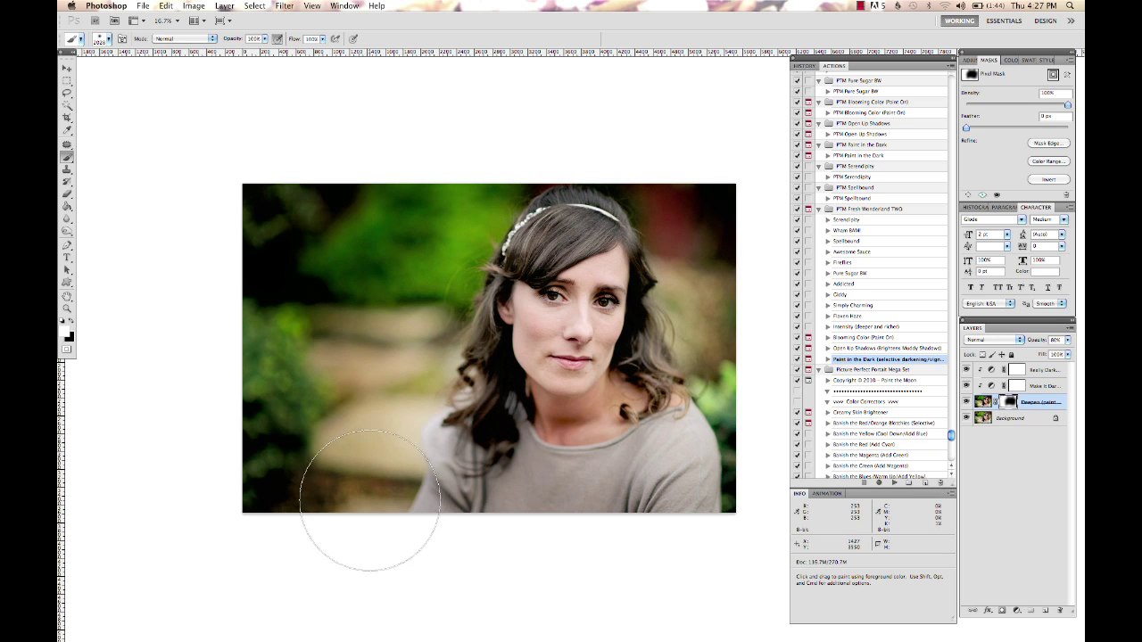
Lower the Deepen layer's opacity to about 30% and toggle its visibility to compare before and after
left_click_drag(1040, 342, 1013, 354)
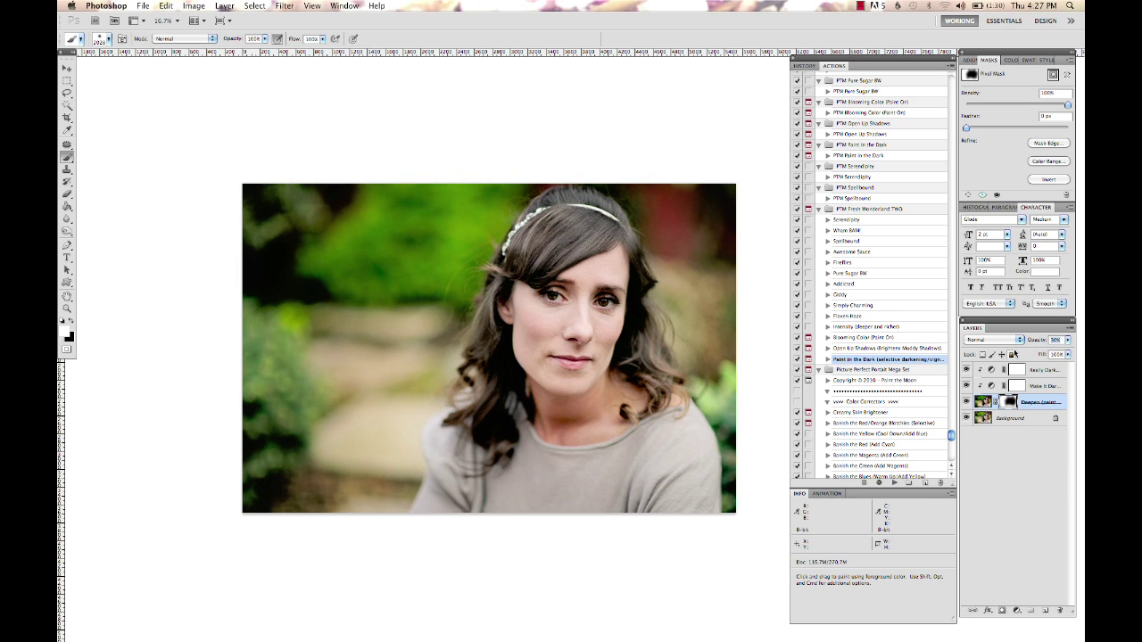
left_click(967, 402)
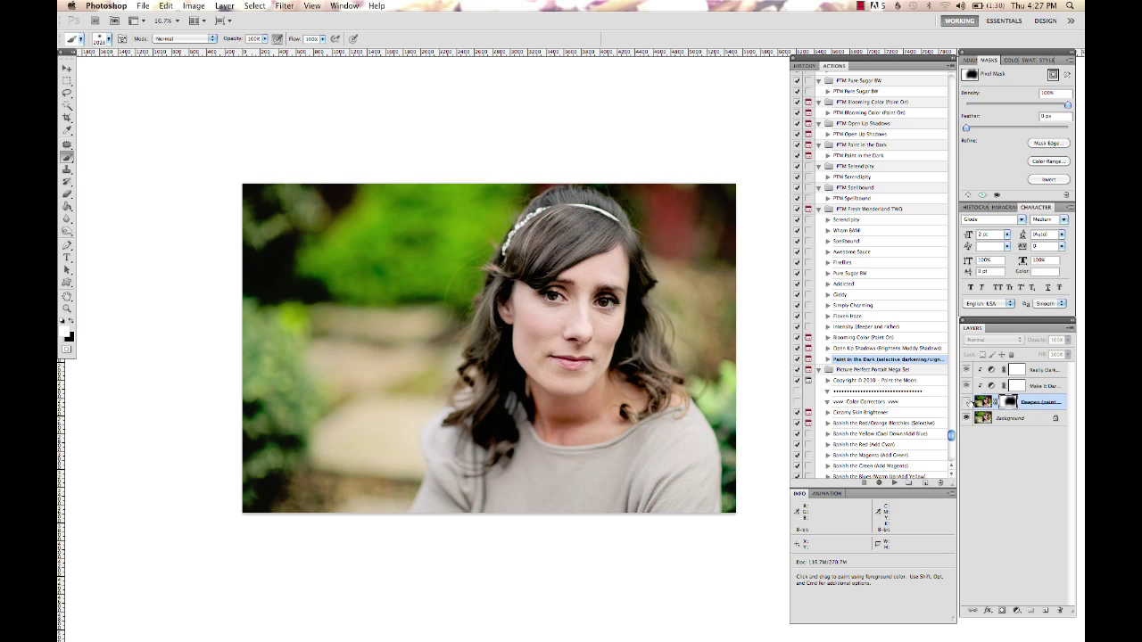
left_click(967, 402)
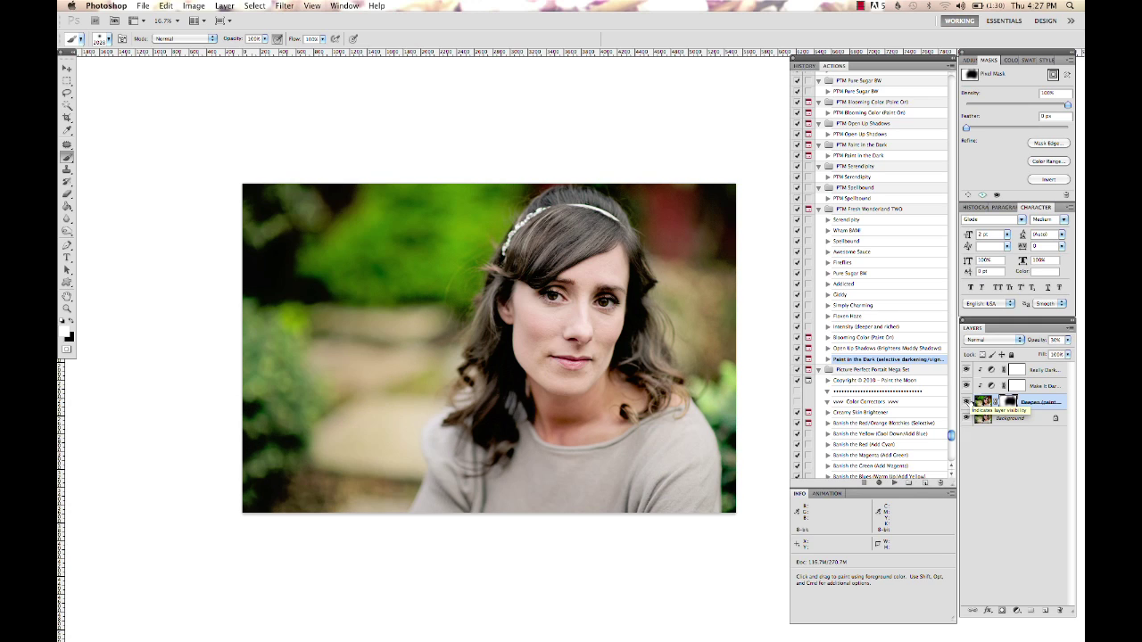